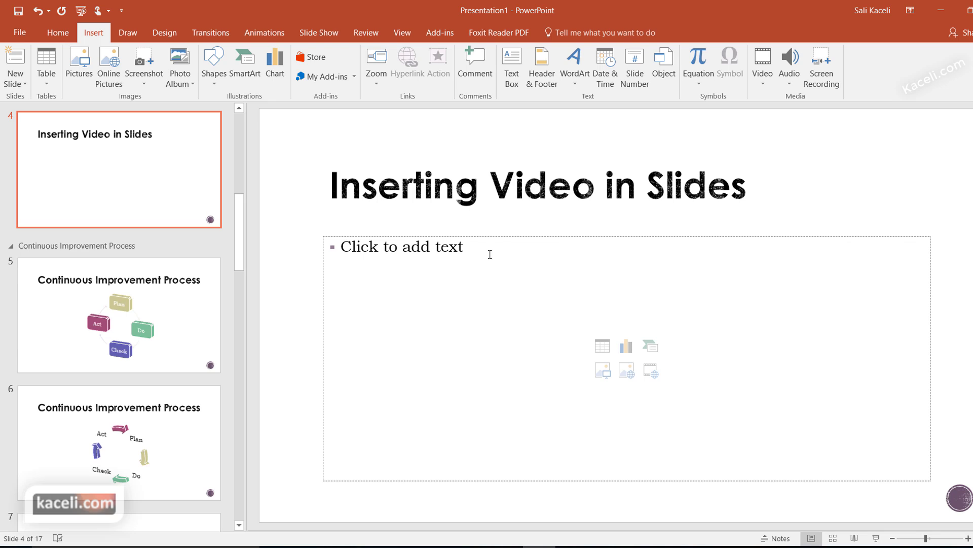
Choose Video on My PC and select Sample Video2 from the PowerPoint folder.
{"action": "left_click", "coordinate": [758, 84]}
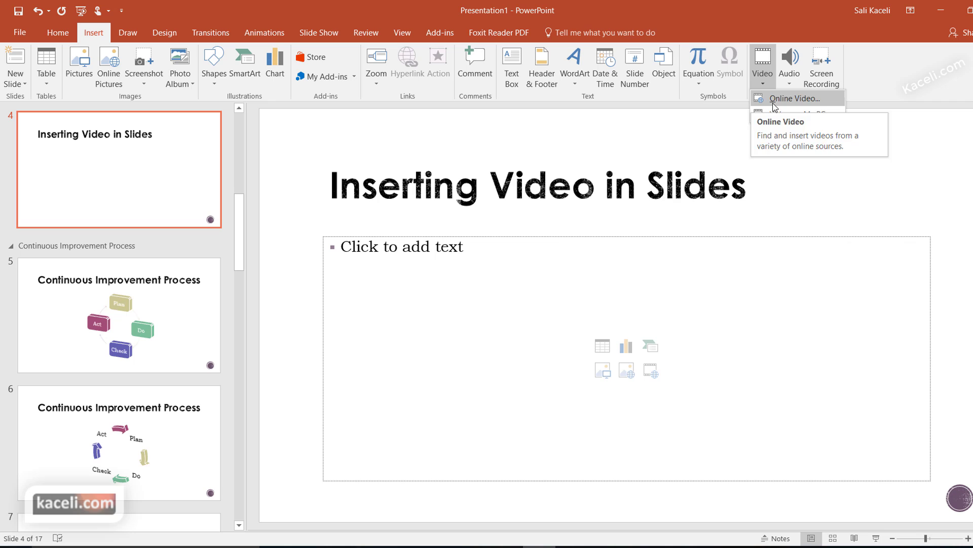
{"action": "left_click", "coordinate": [298, 286]}
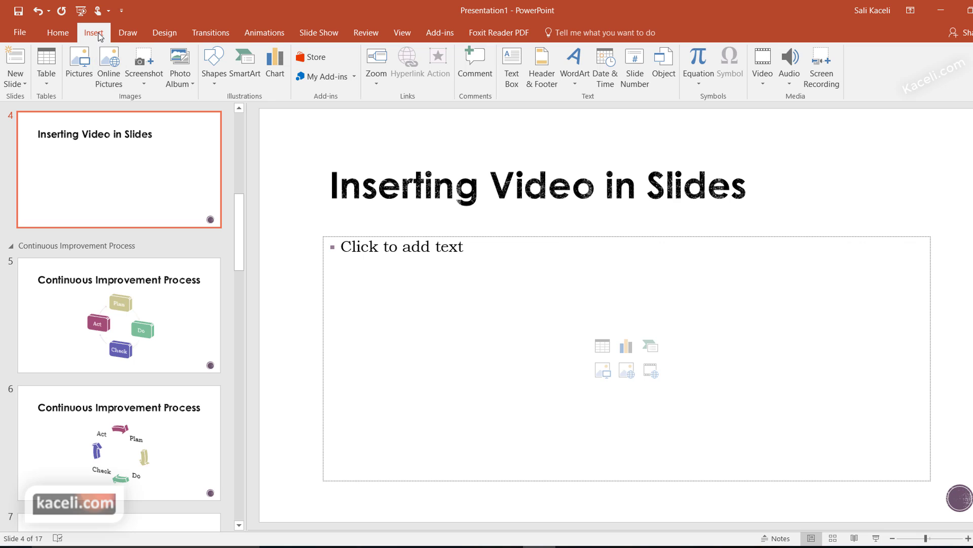
{"action": "left_click", "coordinate": [765, 81]}
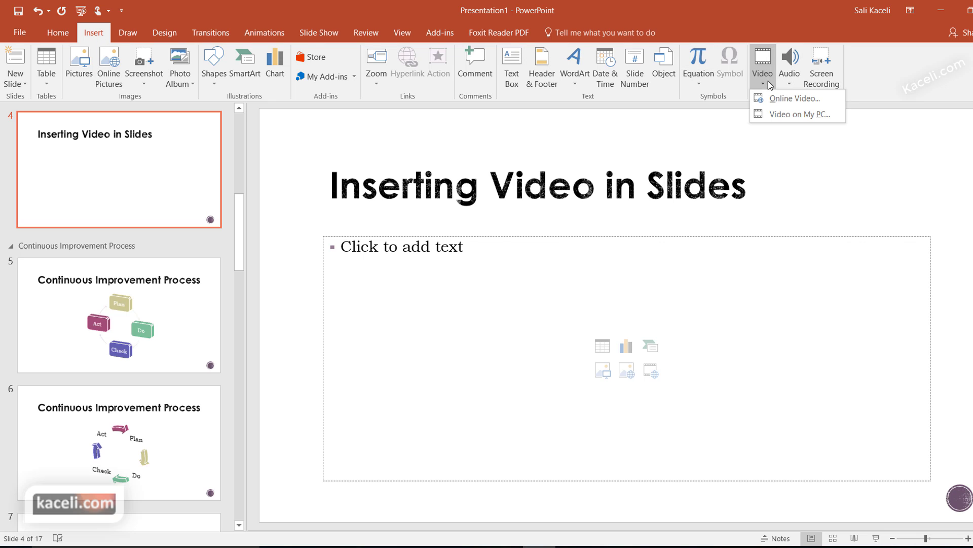
{"action": "left_click", "coordinate": [778, 114]}
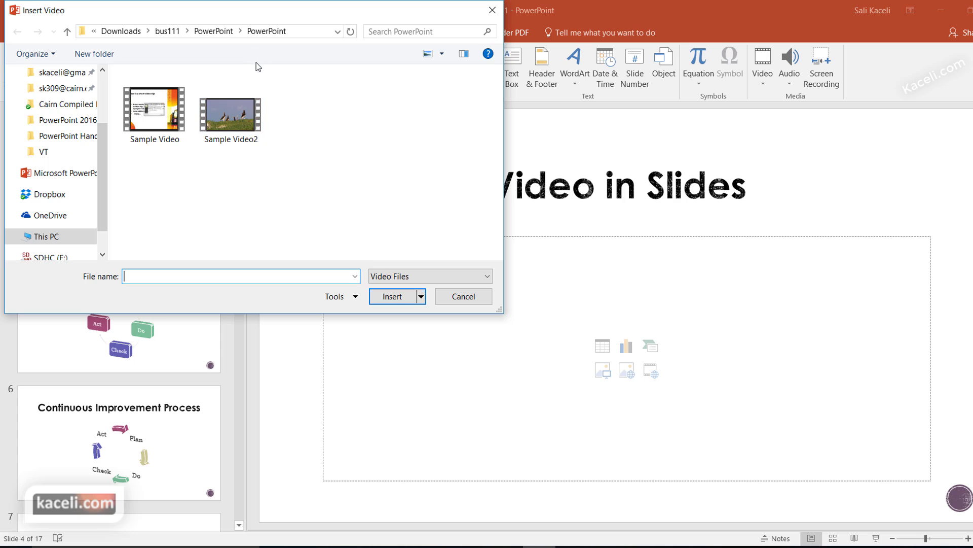
{"action": "left_click", "coordinate": [236, 105]}
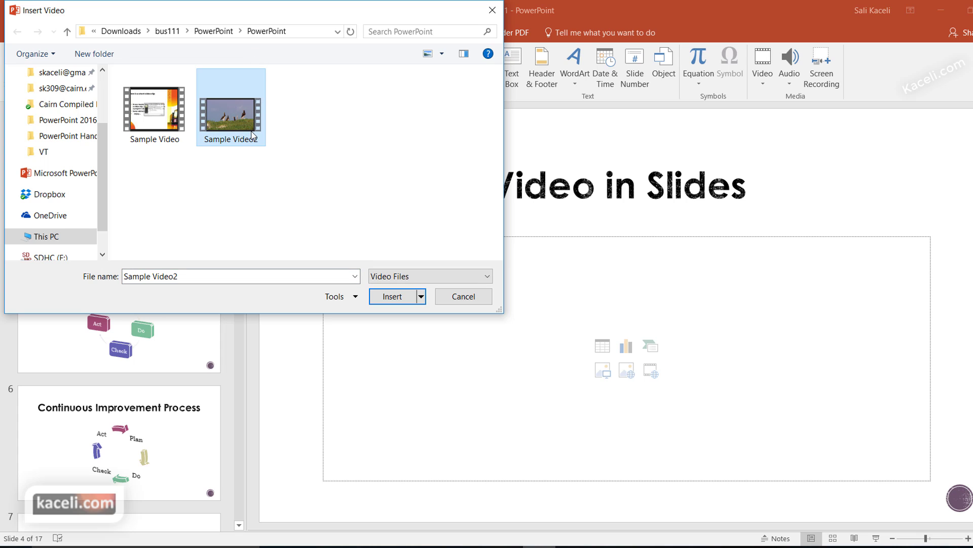
Insert Sample Video2 on slide 4, enlarge it by two corners, and bring up its Playback settings.
{"action": "left_click", "coordinate": [400, 297]}
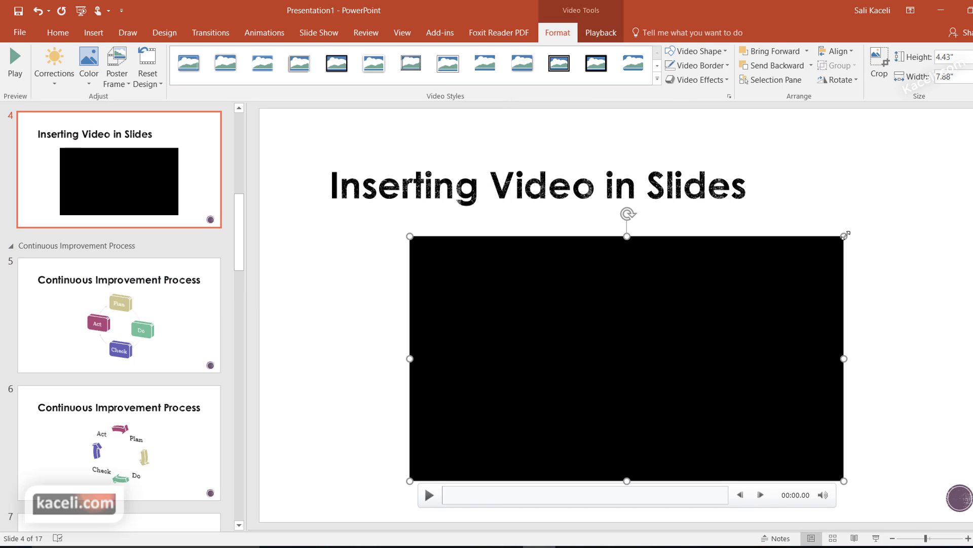
{"action": "left_click_drag", "start_coordinate": [844, 236], "coordinate": [886, 213]}
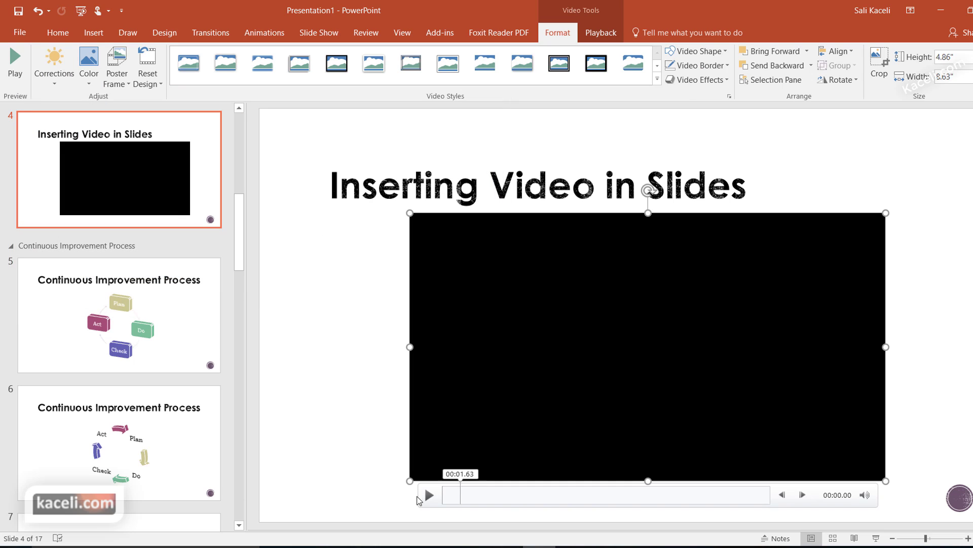
{"action": "left_click_drag", "start_coordinate": [410, 480], "coordinate": [329, 525]}
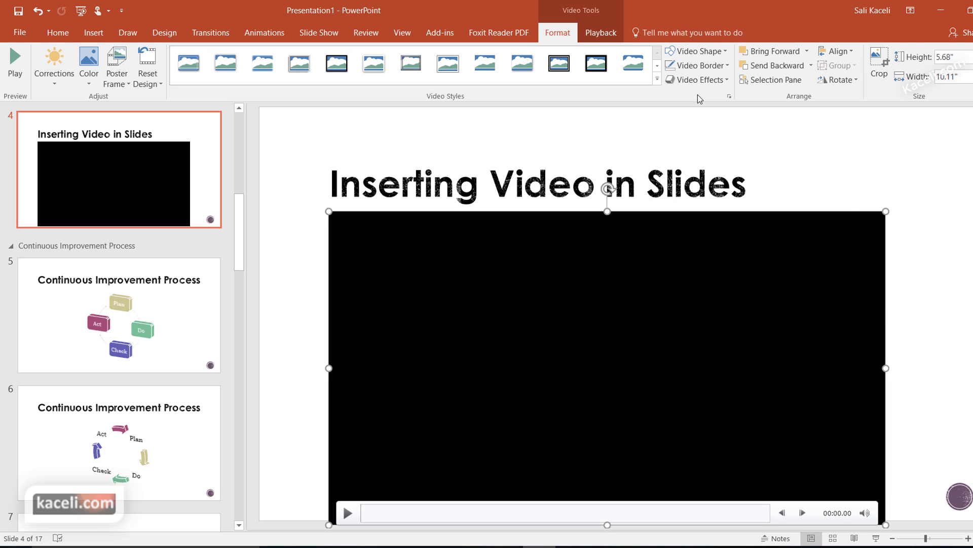
{"action": "left_click", "coordinate": [606, 37]}
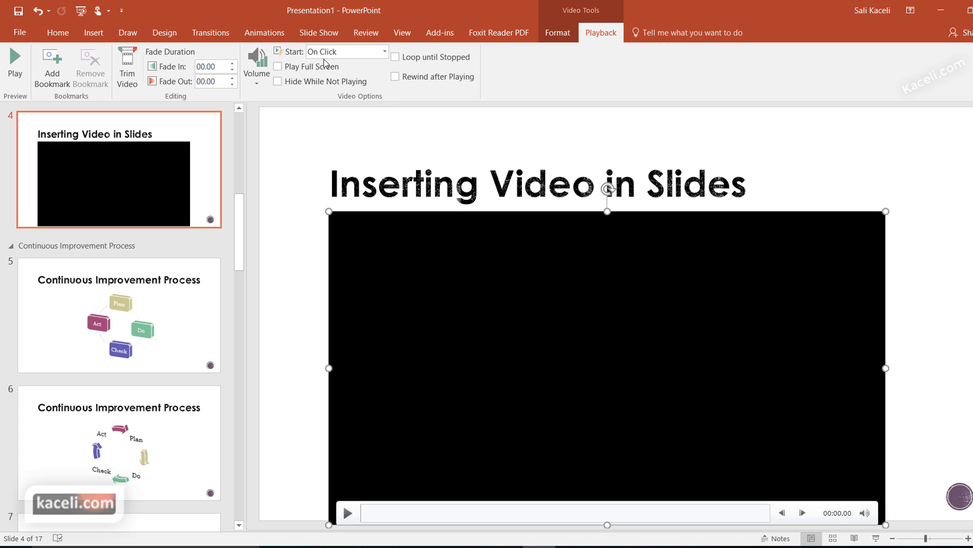
{"action": "left_click", "coordinate": [385, 52]}
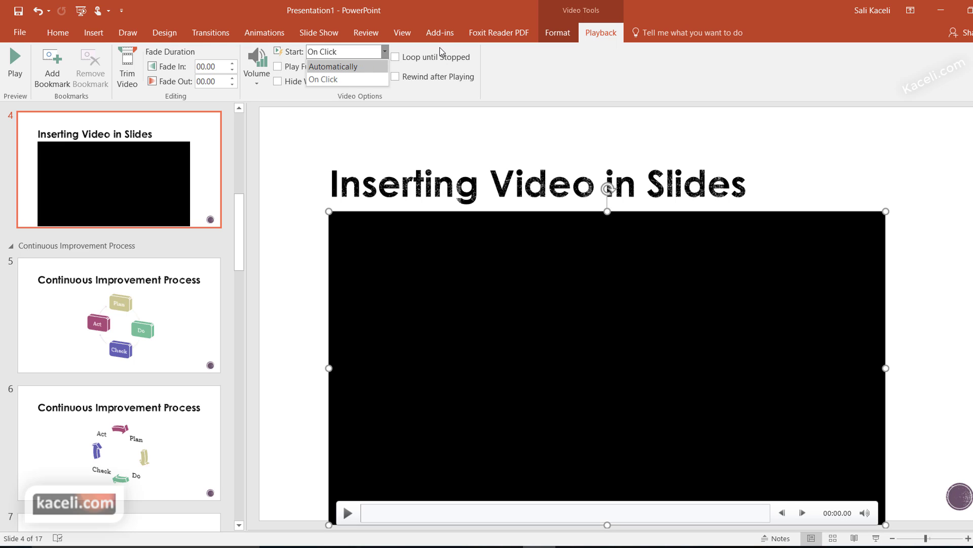
{"action": "left_click", "coordinate": [610, 87]}
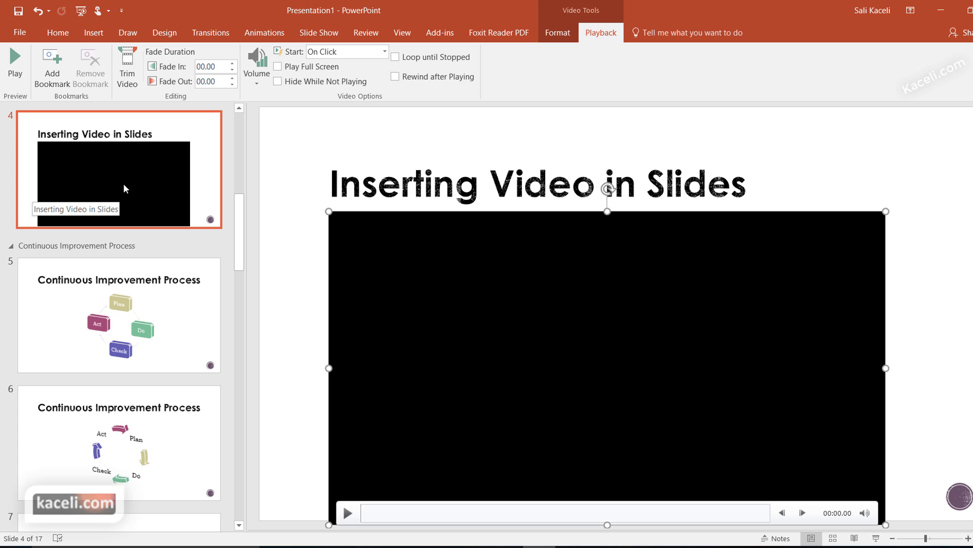
Add slide 5 titled 'Inserting Videos from the Web' and bring up the Online Video options.
{"action": "left_click", "coordinate": [96, 33]}
{"action": "left_click", "coordinate": [17, 71]}
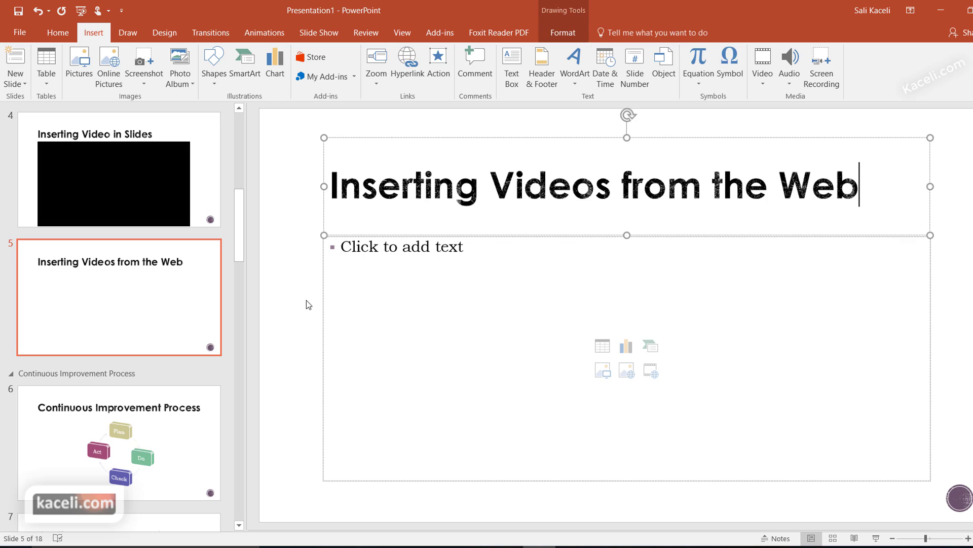
{"action": "left_click", "coordinate": [264, 276]}
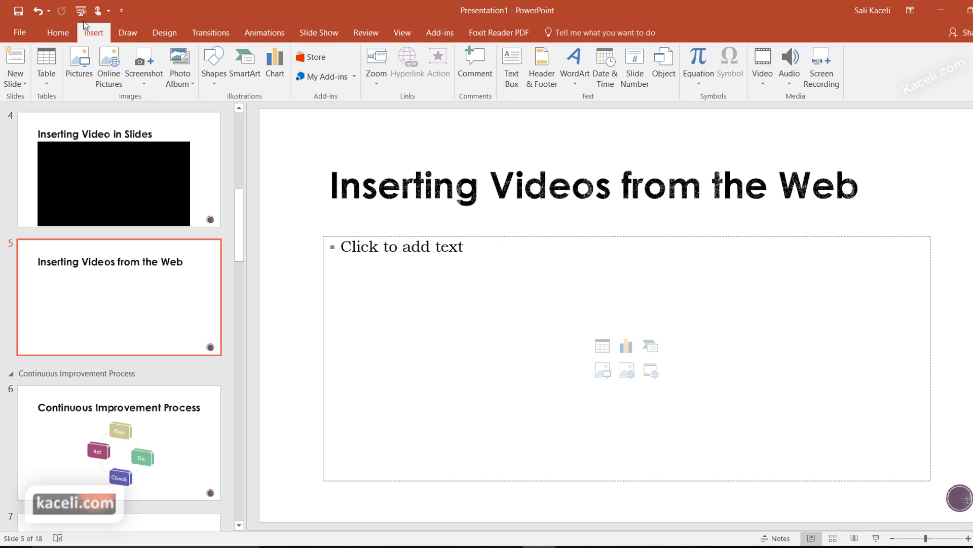
{"action": "left_click", "coordinate": [768, 80]}
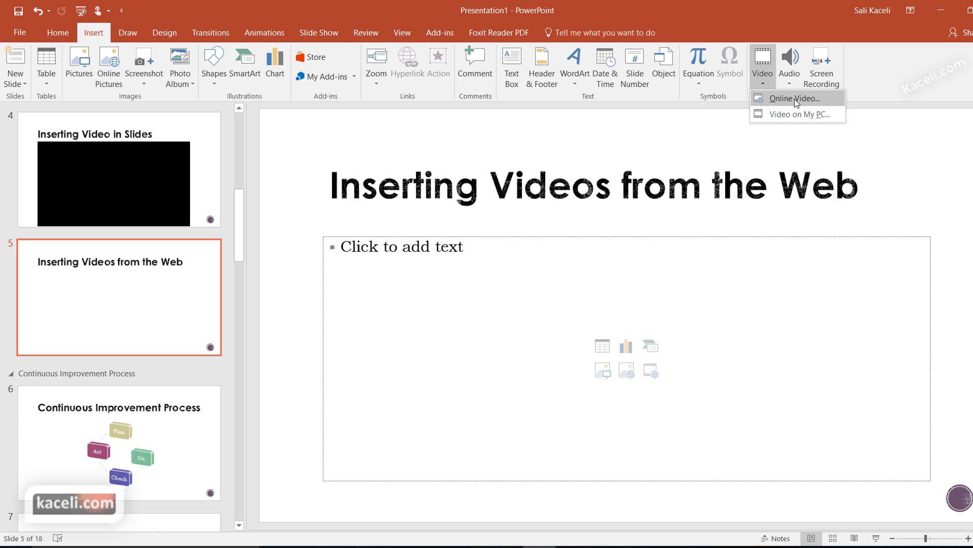
{"action": "left_click", "coordinate": [795, 101]}
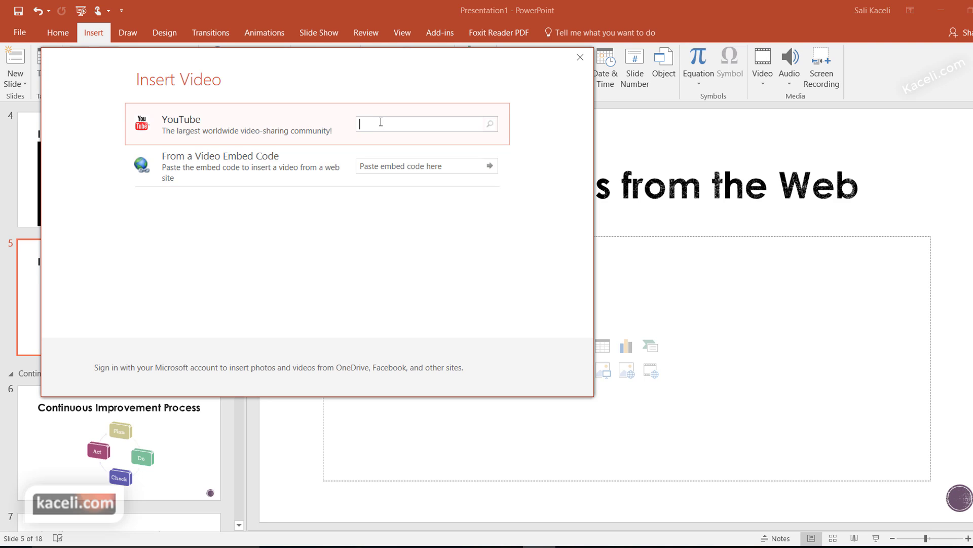
Search YouTube for 'word 2016 tutorial kaceli' and insert 'Learn Excel in 30 Minutes' onto slide 5.
{"action": "type", "text": "word 2016 tutorial kaceli"}
{"action": "key", "text": "Return"}
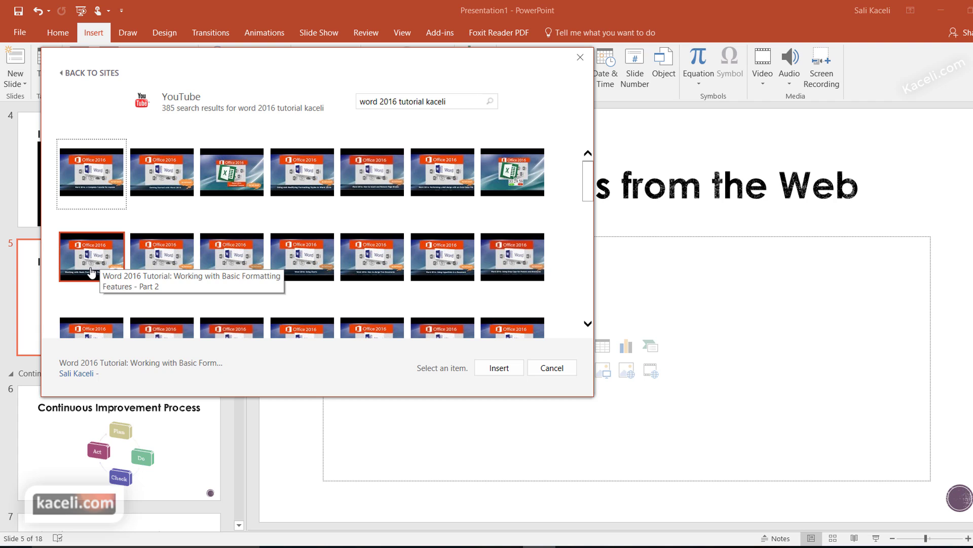
{"action": "scroll", "coordinate": [412, 272], "scroll_direction": "down", "scroll_amount": 1}
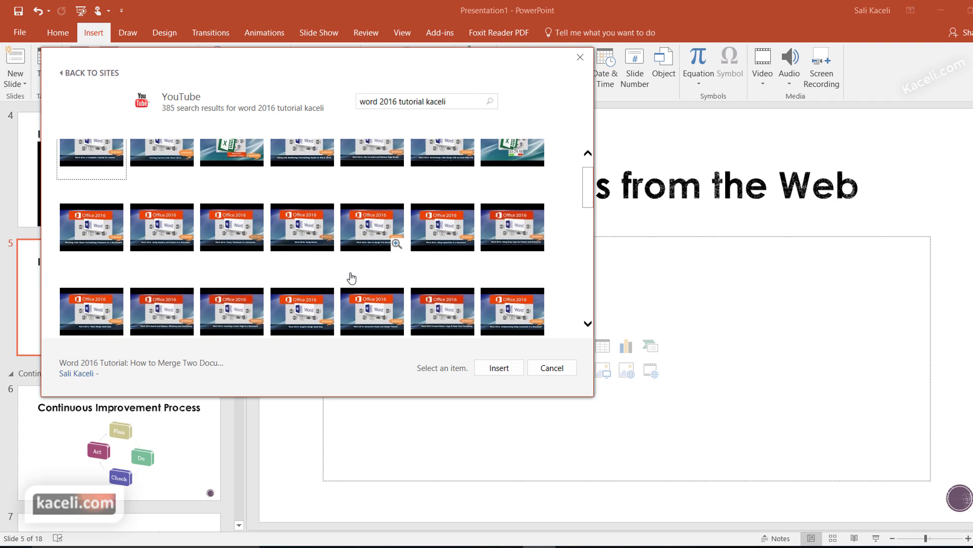
{"action": "scroll", "coordinate": [344, 253], "scroll_direction": "up", "scroll_amount": 1}
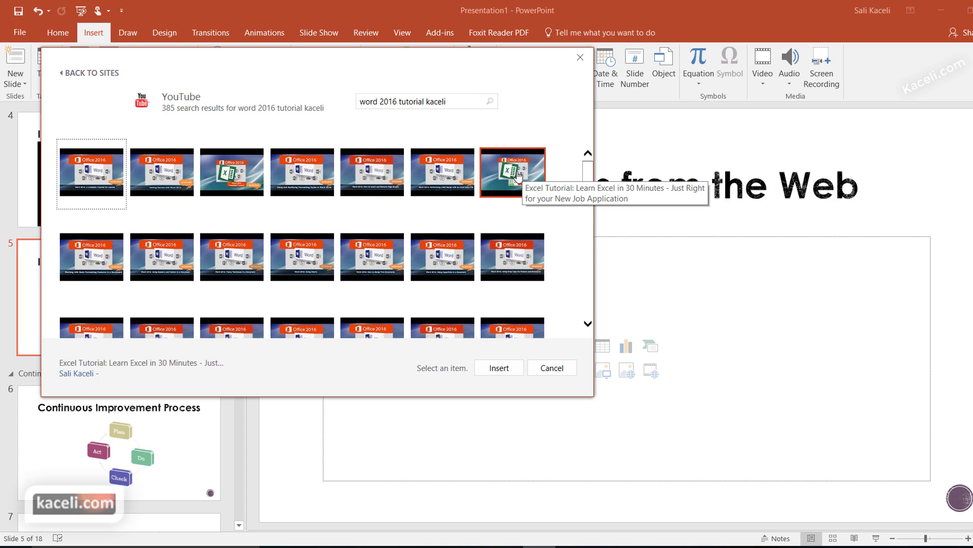
{"action": "left_click", "coordinate": [518, 177]}
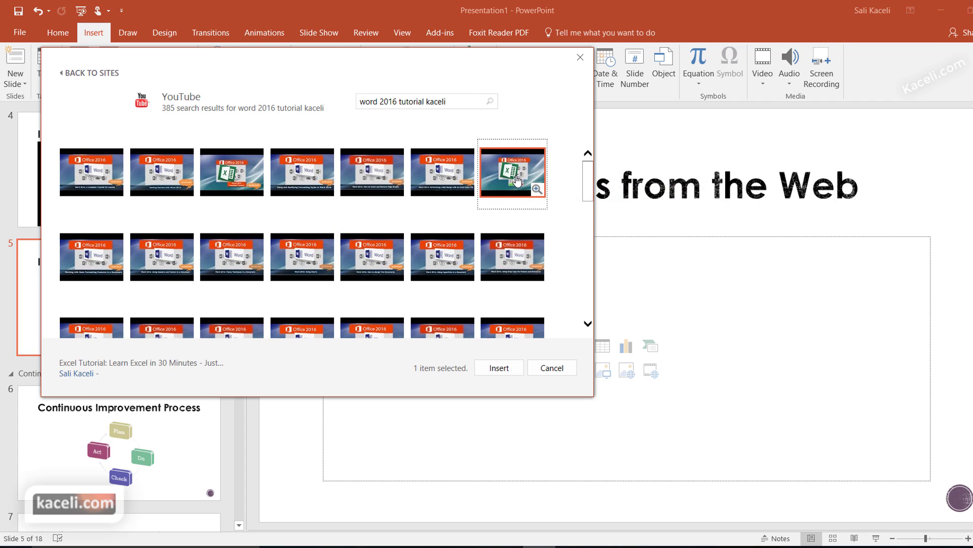
{"action": "left_click", "coordinate": [499, 369]}
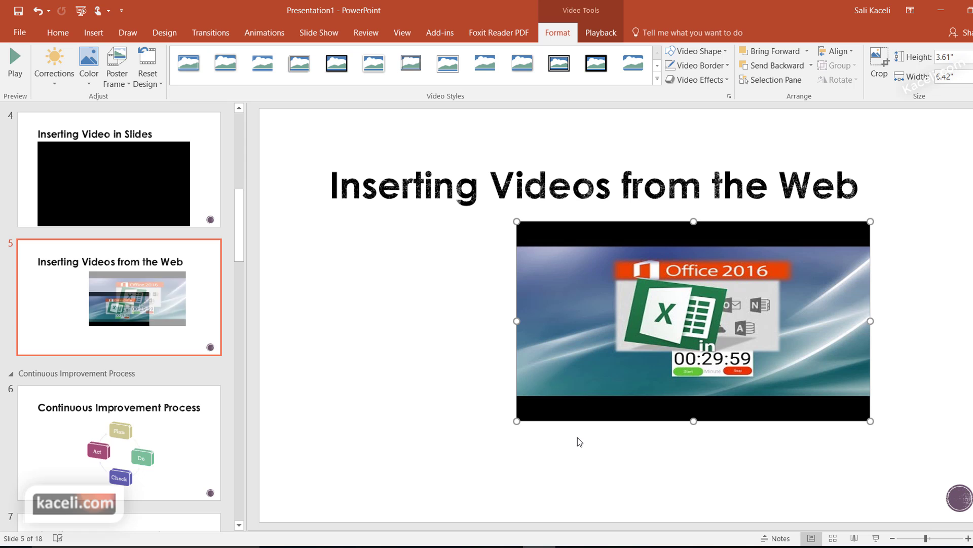
Enlarge the web video on slide 5 and pick its Start option in Playback.
{"action": "left_click_drag", "start_coordinate": [515, 424], "coordinate": [329, 464]}
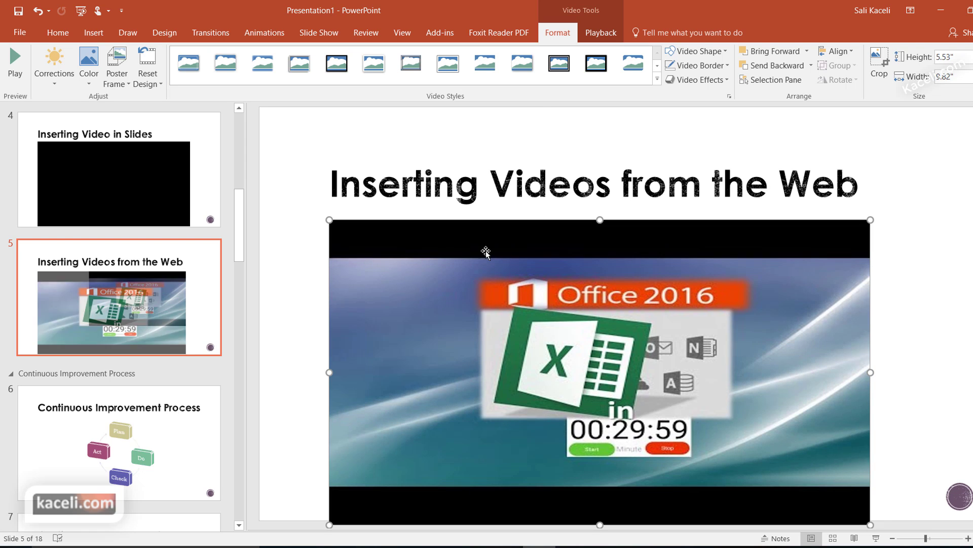
{"action": "left_click", "coordinate": [603, 33]}
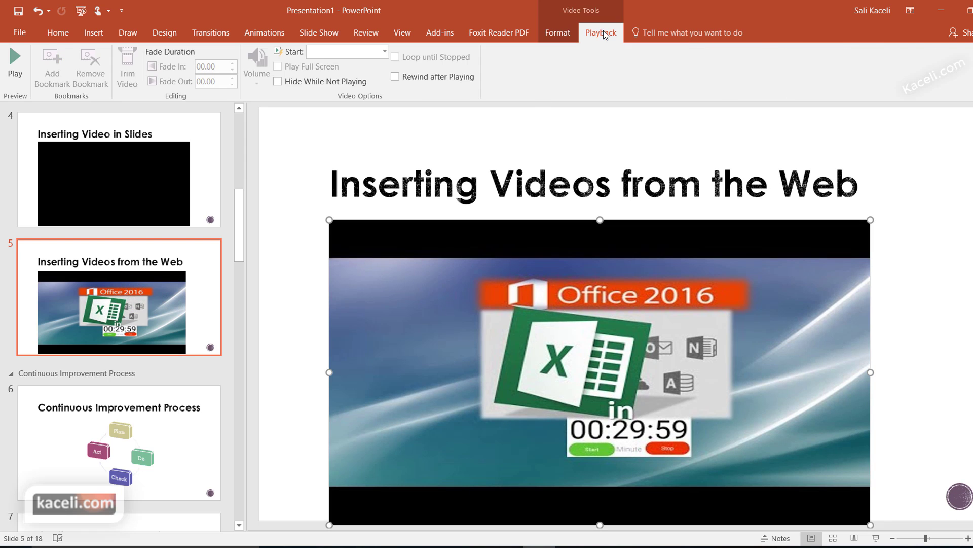
{"action": "left_click", "coordinate": [387, 51]}
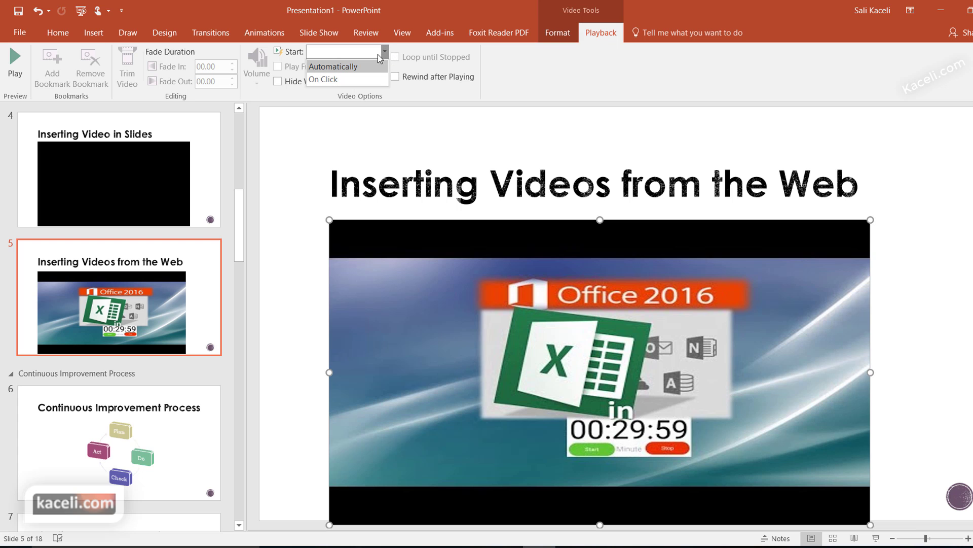
{"action": "left_click", "coordinate": [323, 80]}
{"action": "key", "text": "Escape"}
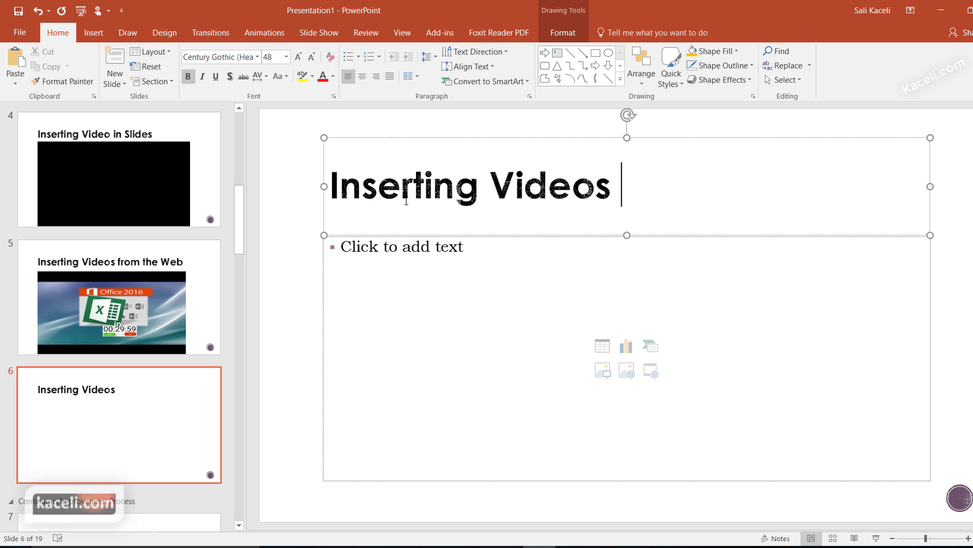
Append 'using Embed Codes' so slide 6's title reads 'Inserting Videos using Embed Codes'.
{"action": "type", "text": "using Embed Codes"}
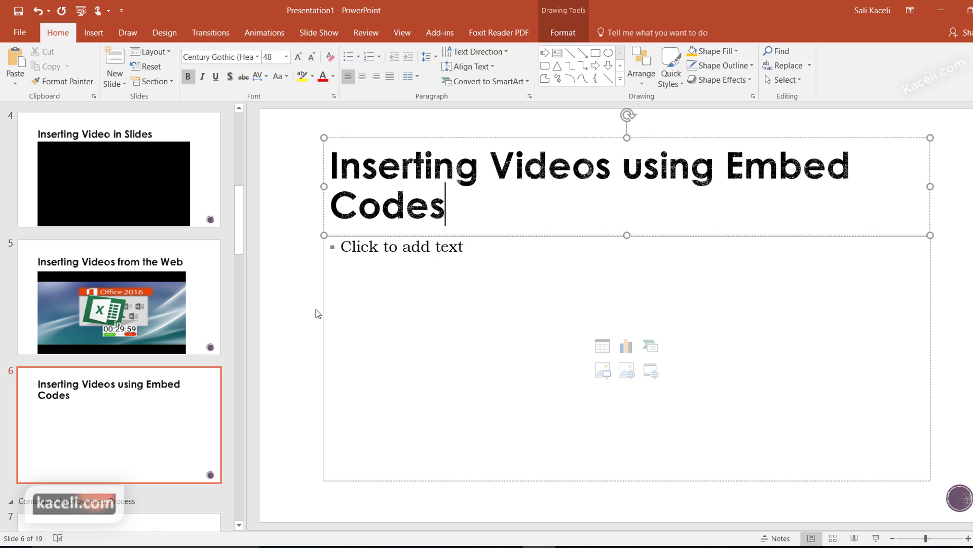
{"action": "left_click", "coordinate": [315, 309]}
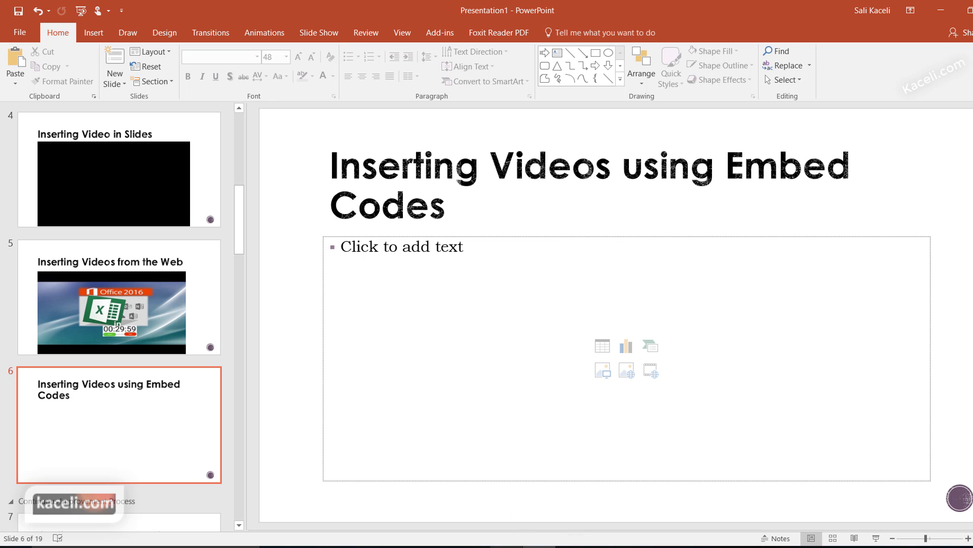
In the browser, open the channel's Android-to-Windows-10 mirroring video.
{"action": "left_click", "coordinate": [471, 487]}
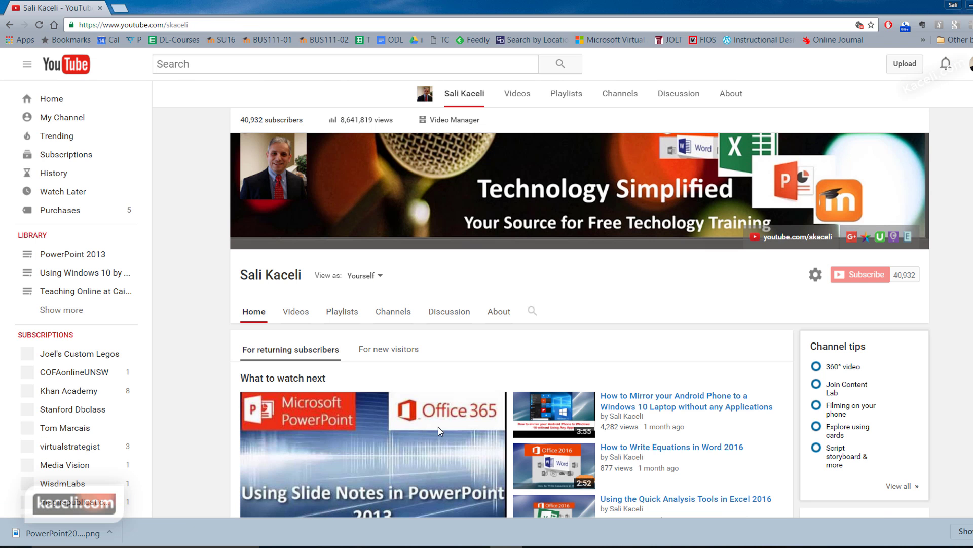
{"action": "scroll", "coordinate": [662, 303], "scroll_direction": "down", "scroll_amount": 2}
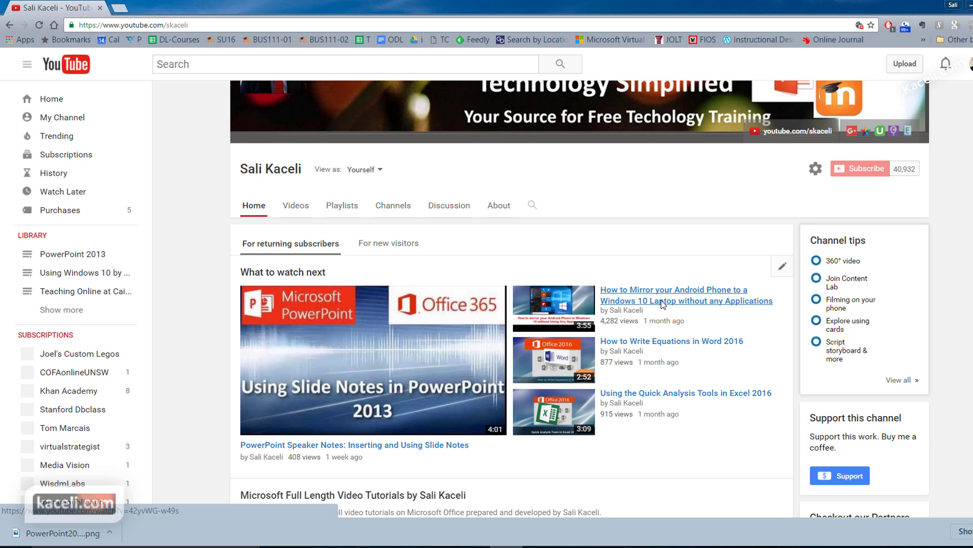
{"action": "left_click", "coordinate": [662, 304]}
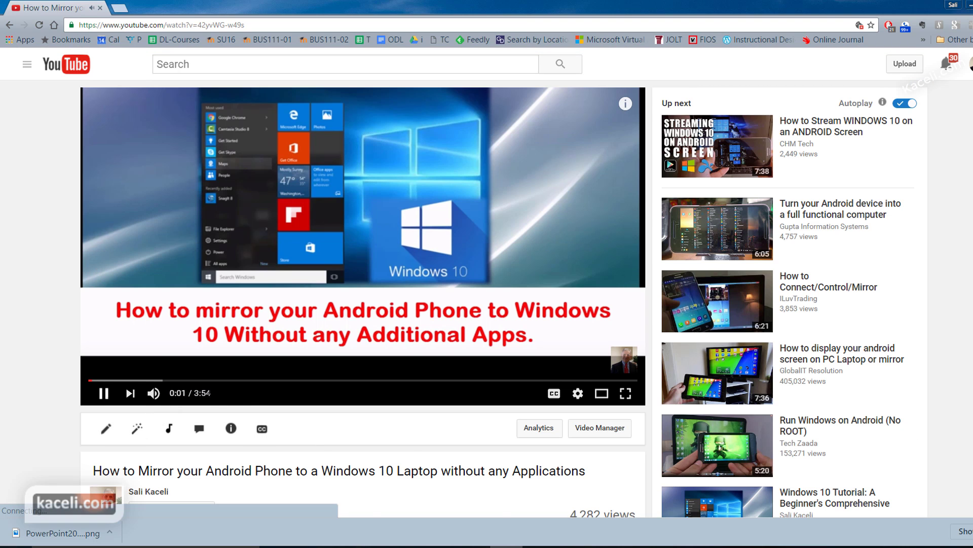
Copy the video's 560×315 iframe embed code from Share > Embed.
{"action": "scroll", "coordinate": [98, 231], "scroll_direction": "down", "scroll_amount": 4}
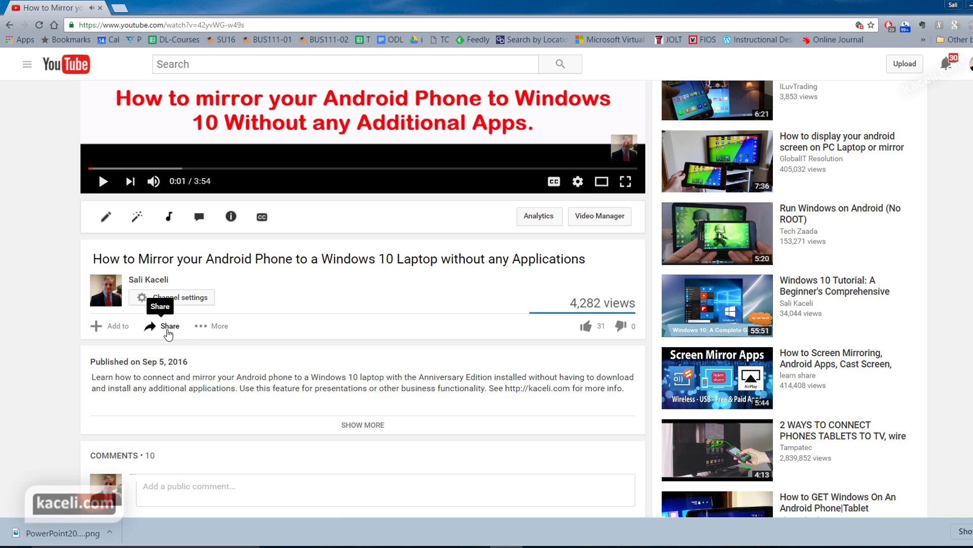
{"action": "left_click", "coordinate": [168, 327]}
{"action": "left_click", "coordinate": [155, 364]}
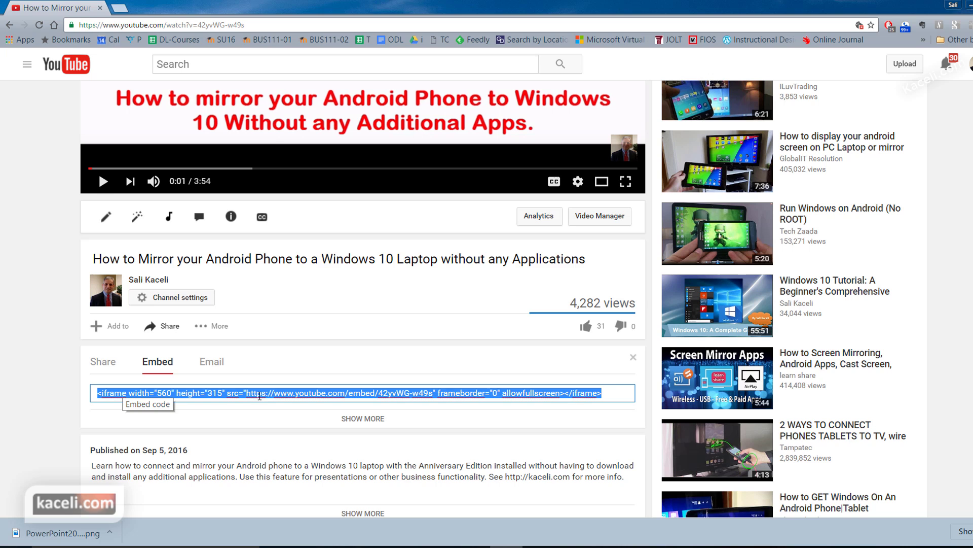
{"action": "right_click", "coordinate": [259, 395]}
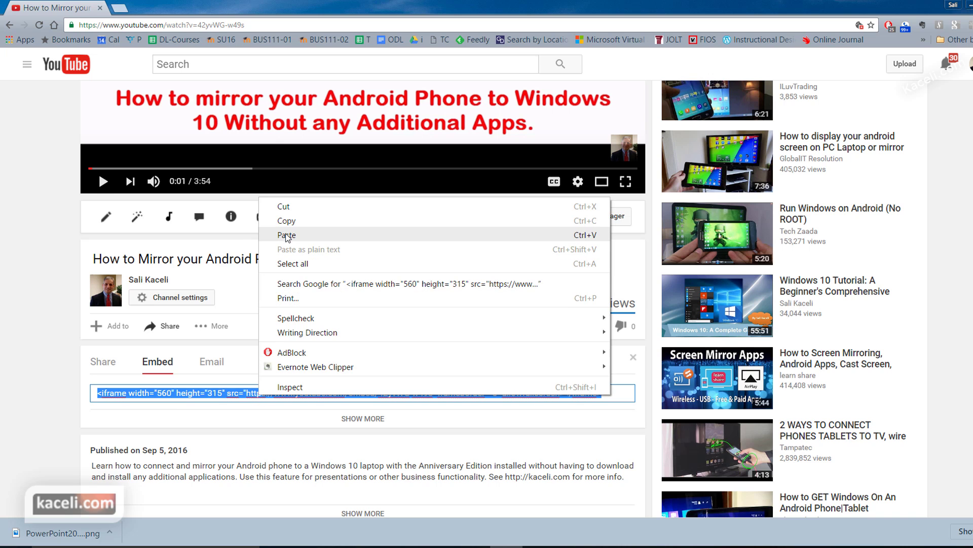
{"action": "left_click", "coordinate": [286, 221]}
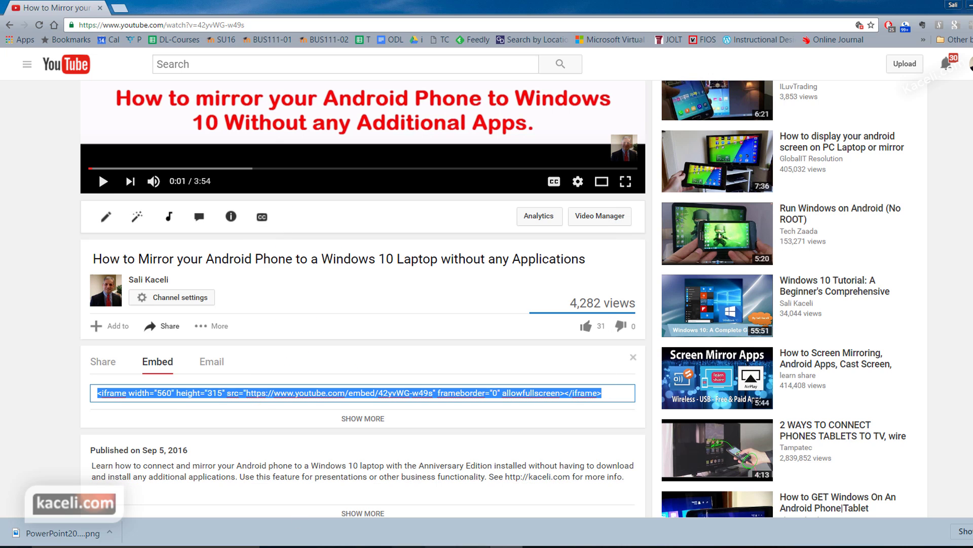
Back in PowerPoint, paste the embed code into Online Video and insert it on slide 6.
{"action": "left_click", "coordinate": [545, 507]}
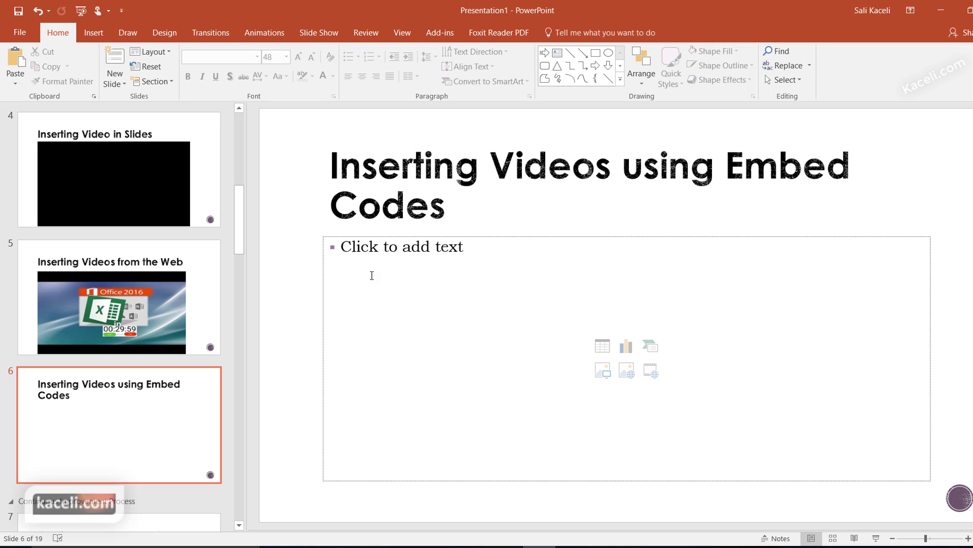
{"action": "left_click", "coordinate": [96, 34]}
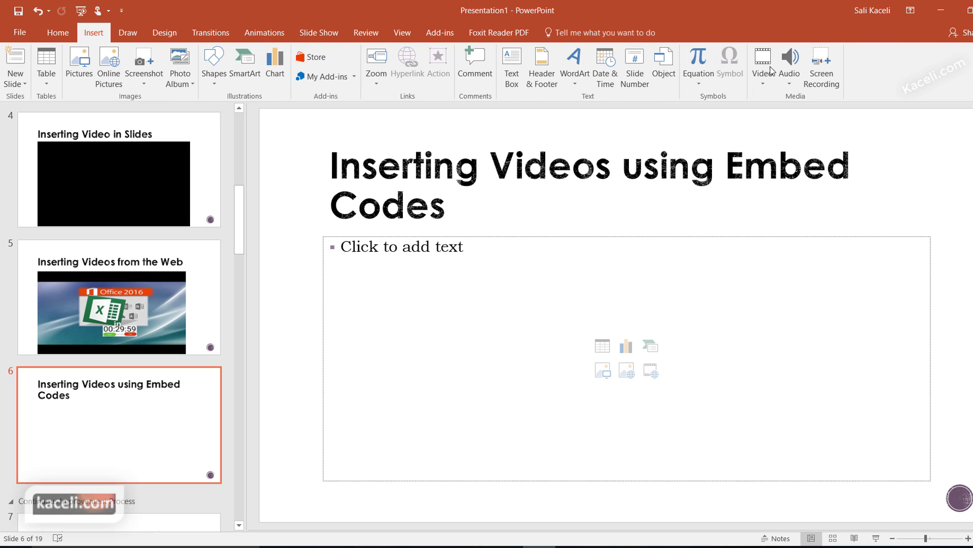
{"action": "left_click", "coordinate": [767, 80]}
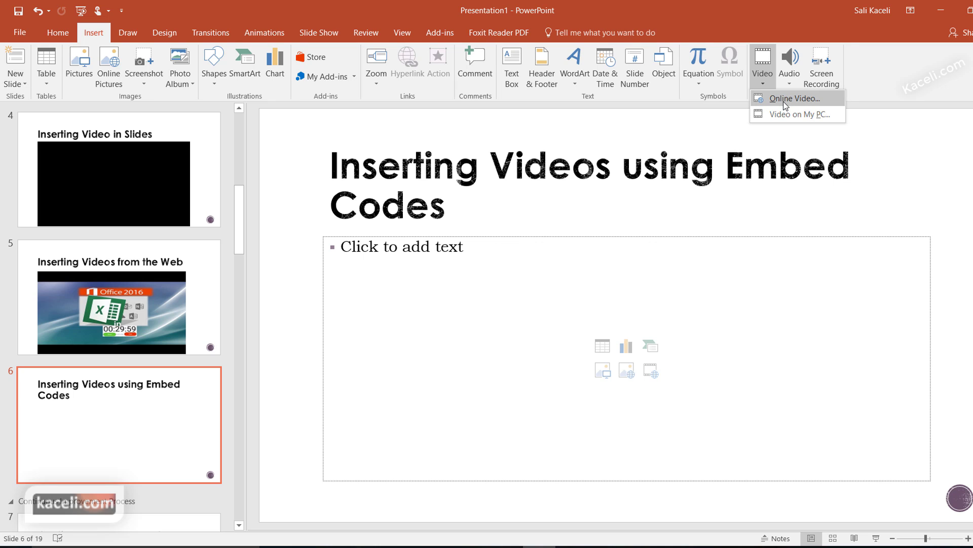
{"action": "left_click", "coordinate": [784, 100]}
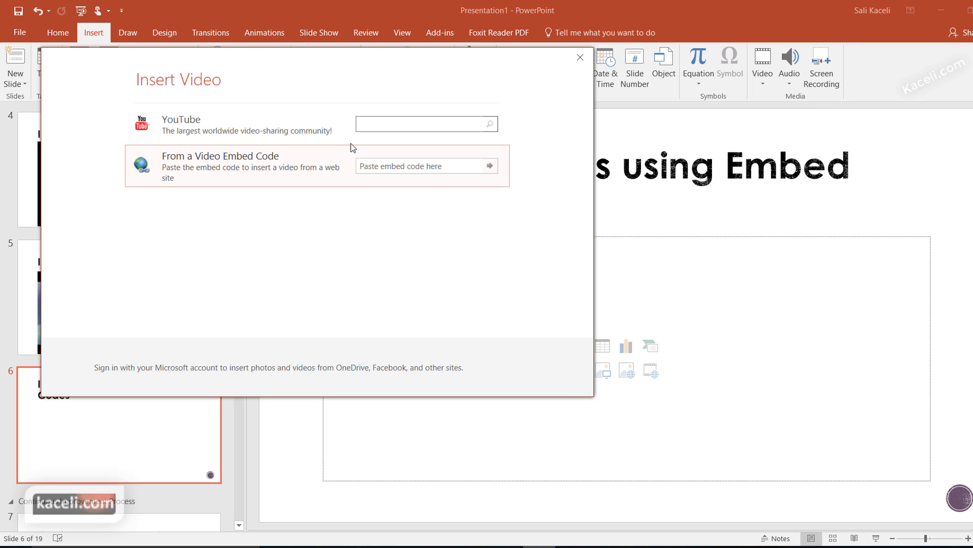
{"action": "left_click", "coordinate": [393, 167]}
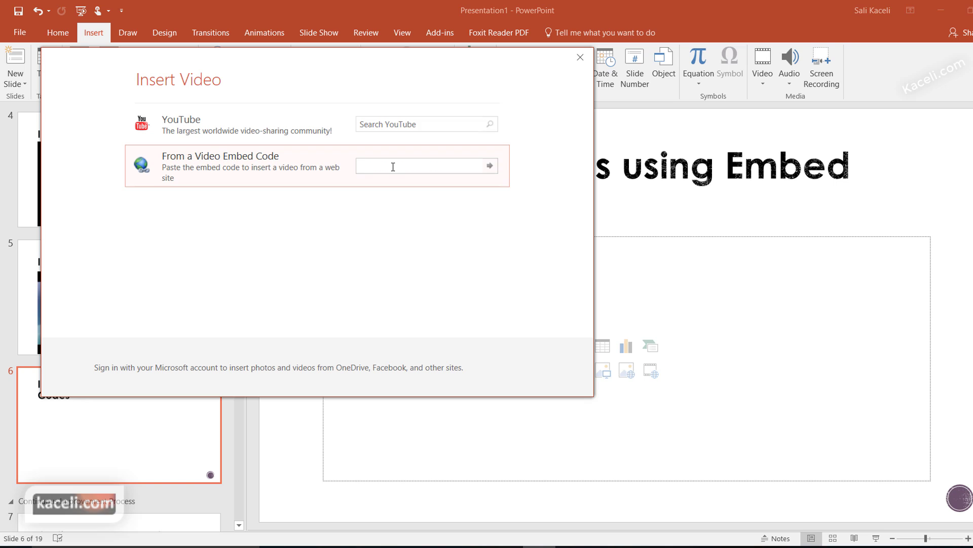
{"action": "key", "text": "ctrl+v"}
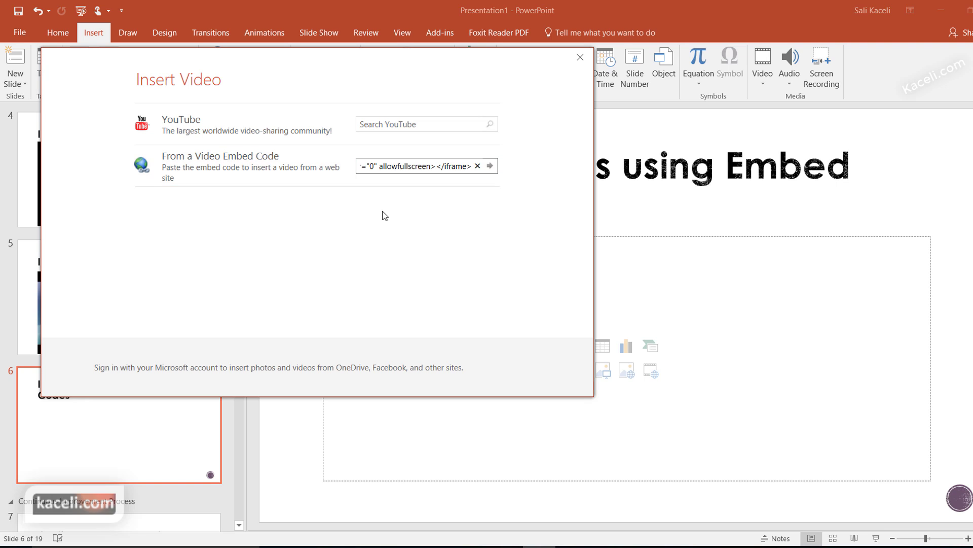
{"action": "left_click", "coordinate": [490, 166]}
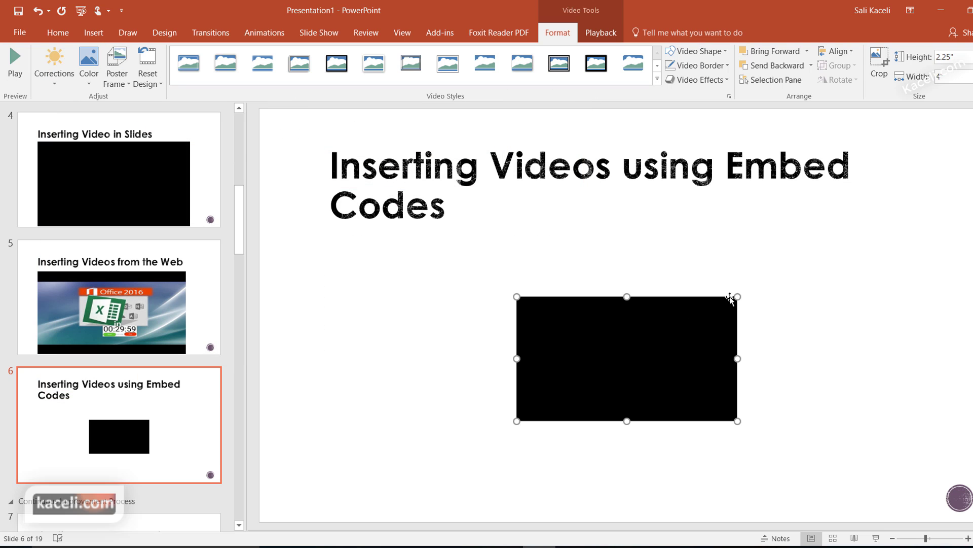
Enlarge the embedded video on slide 6 and test its playback in the slide show.
{"action": "left_click_drag", "start_coordinate": [737, 297], "coordinate": [816, 231]}
{"action": "left_click", "coordinate": [601, 32]}
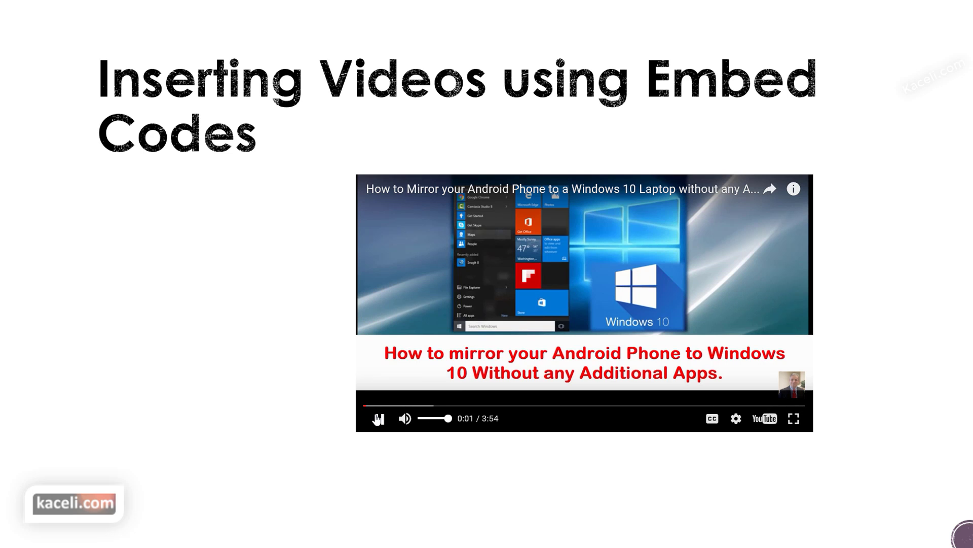
{"action": "left_click", "coordinate": [377, 418]}
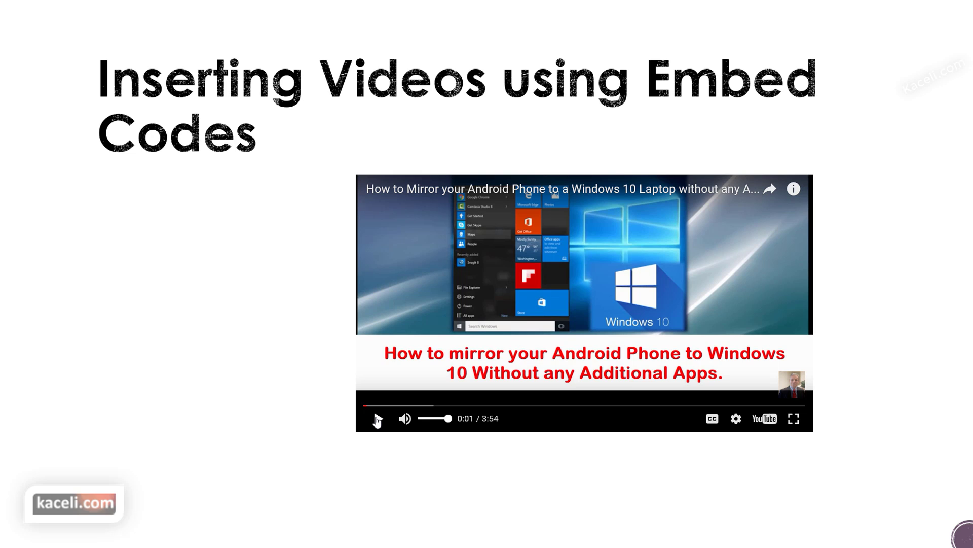